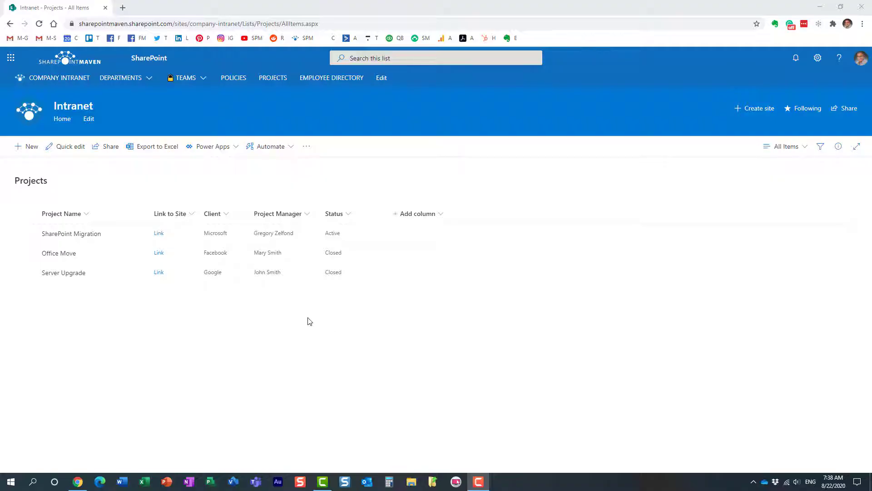
- Export the Projects list to Excel, open the downloaded query.iqy file and enable its data connections
click(153, 151)
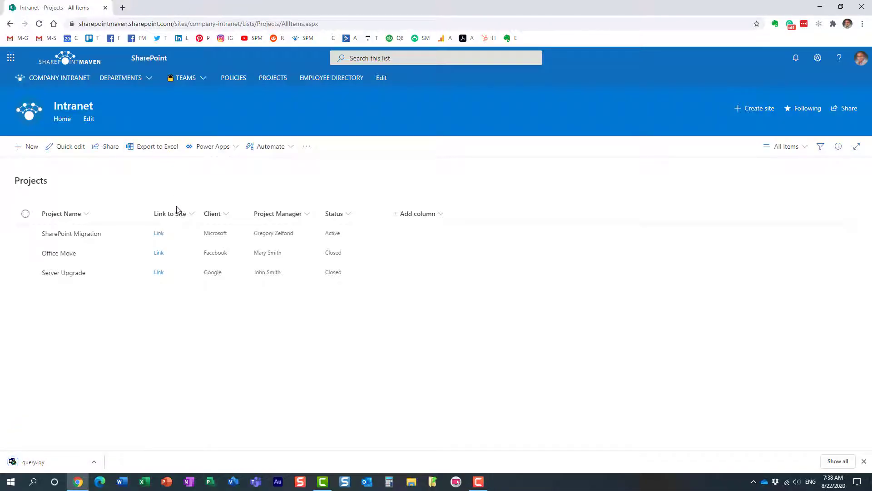
click(94, 463)
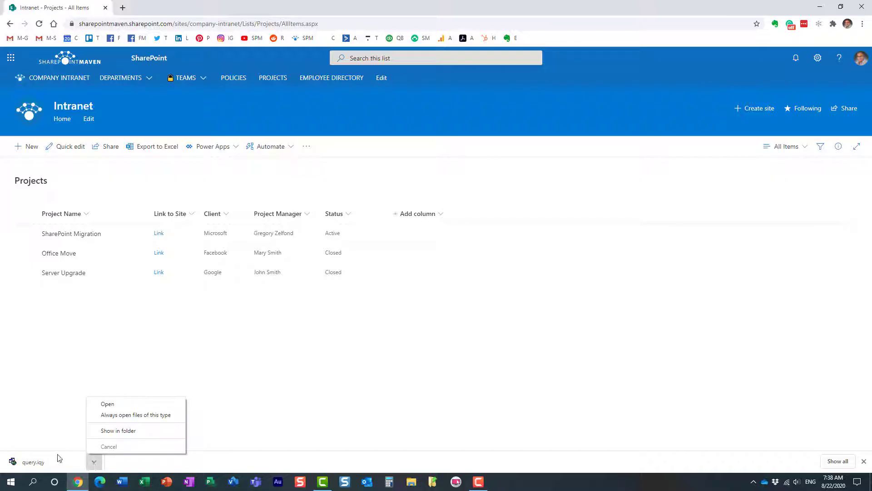
click(108, 404)
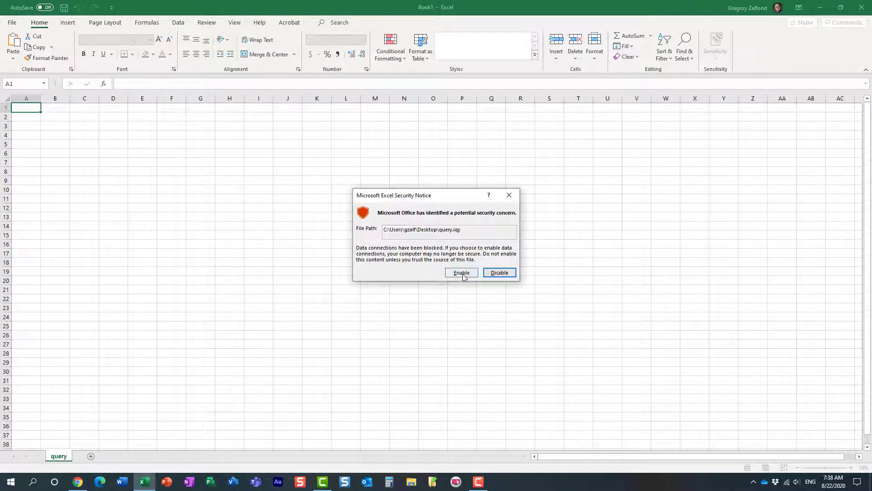
click(463, 273)
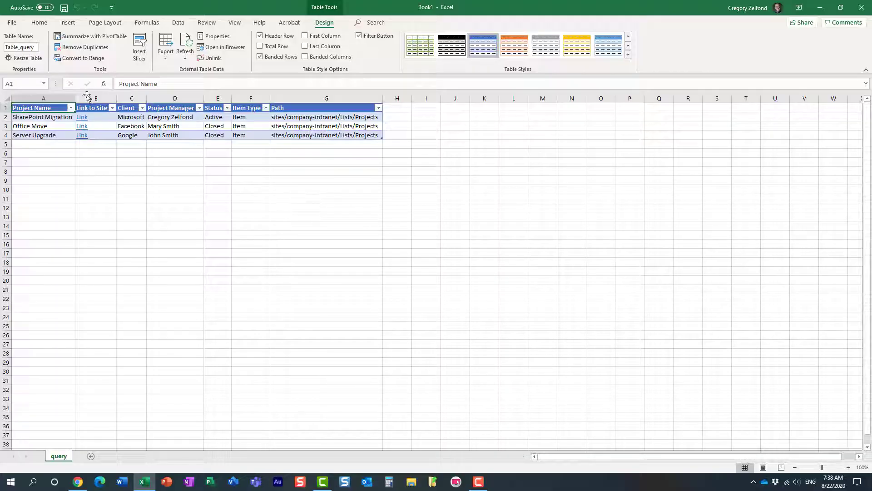
- Save the workbook as Project List in the OneDrive - SharePoint Maven location and dismiss the version history tip
click(64, 9)
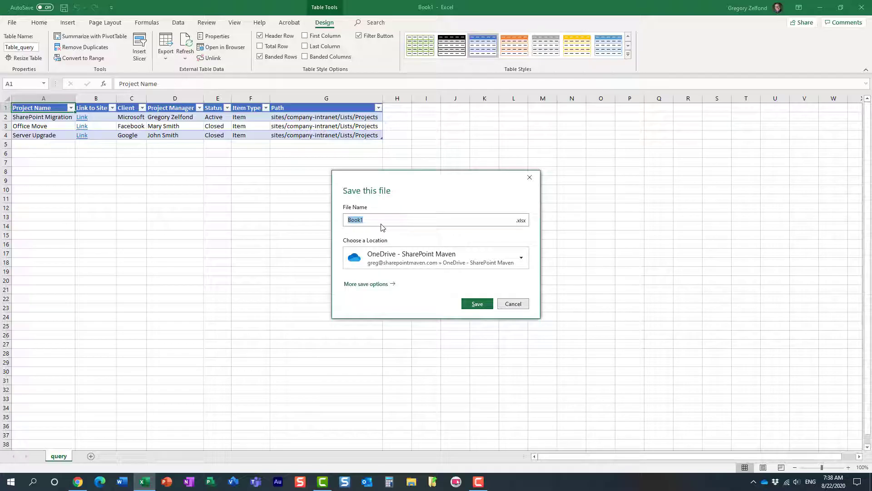
text(Project List)
click(477, 304)
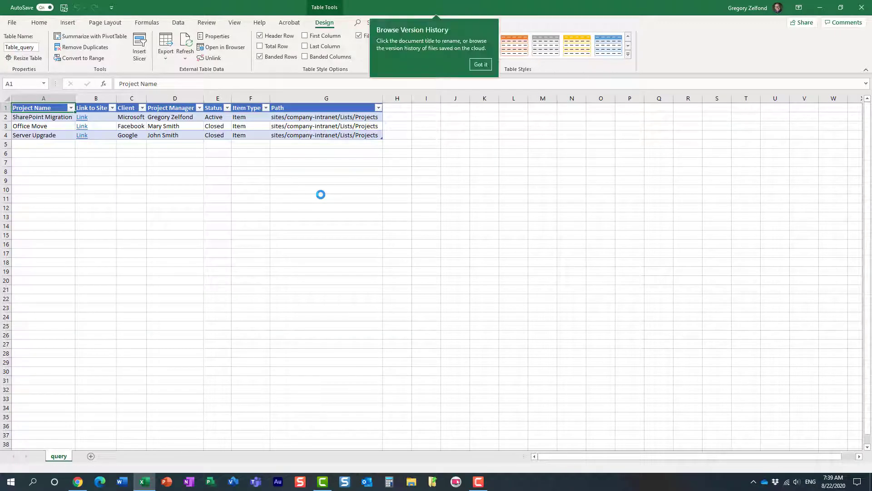
click(481, 65)
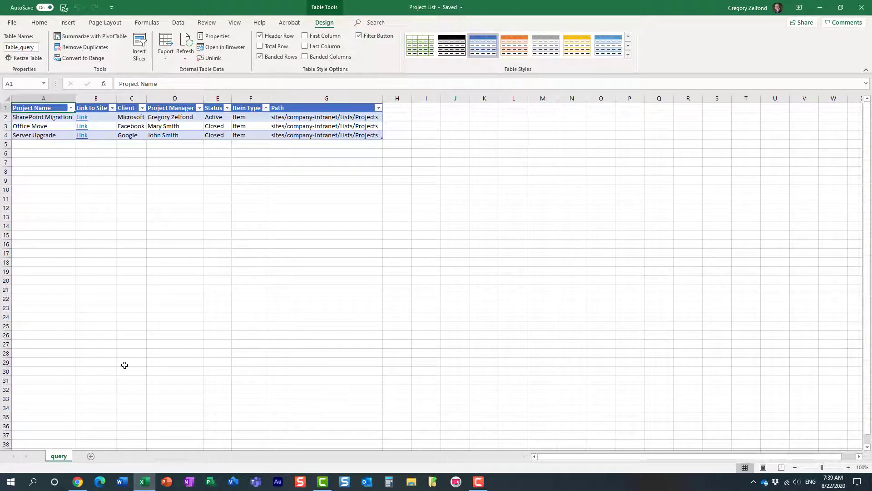
click(77, 482)
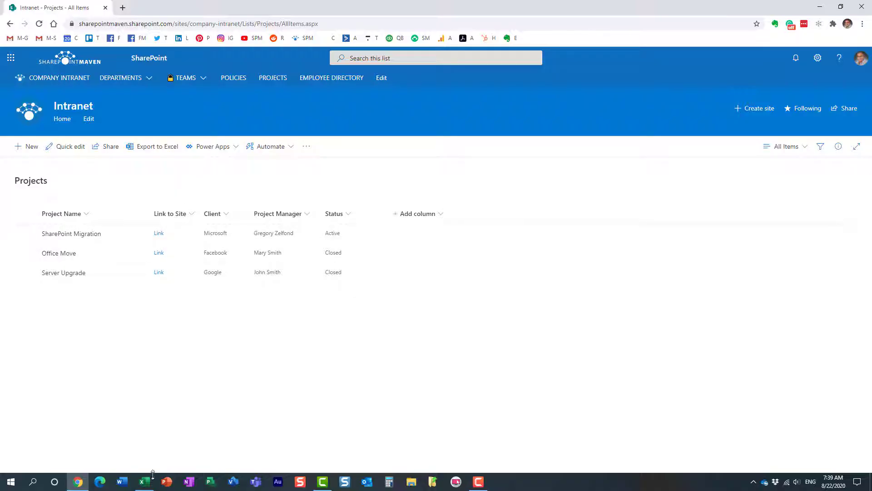
mouse_move(145, 483)
click(145, 482)
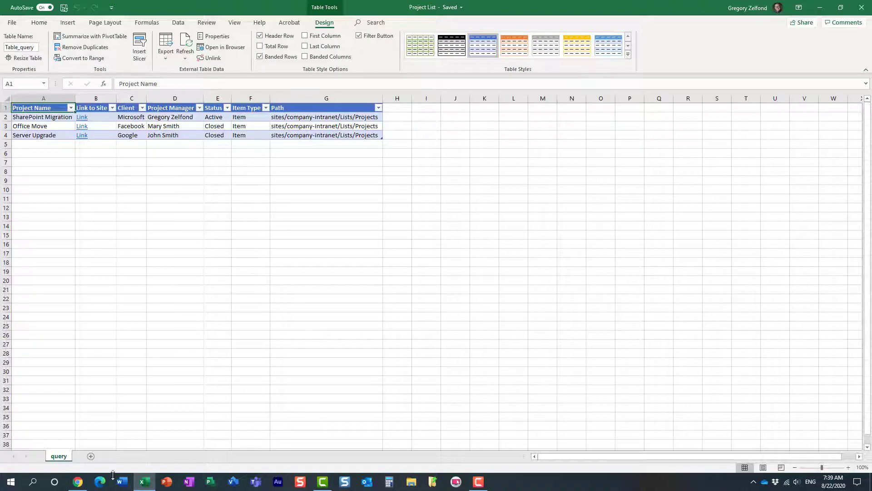
- Switch to the SharePoint Projects list and start a new item titled with the manager's first name plus "Project", with client Microsoft
click(81, 484)
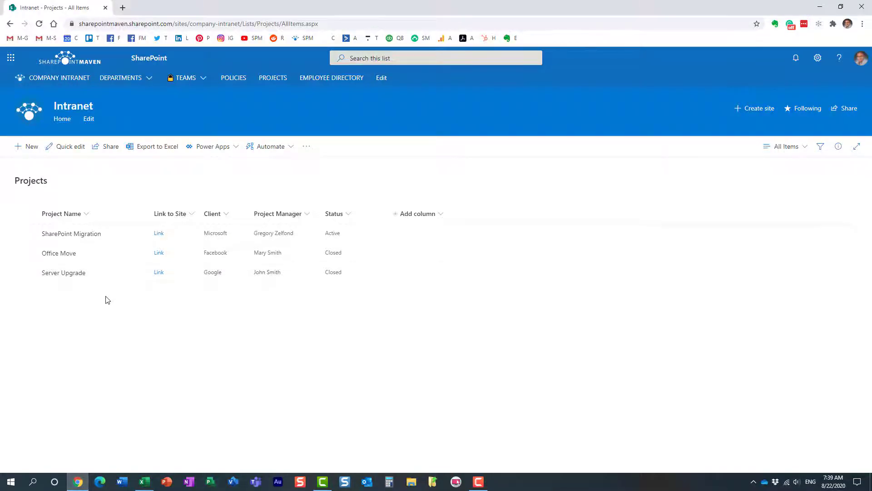
click(28, 145)
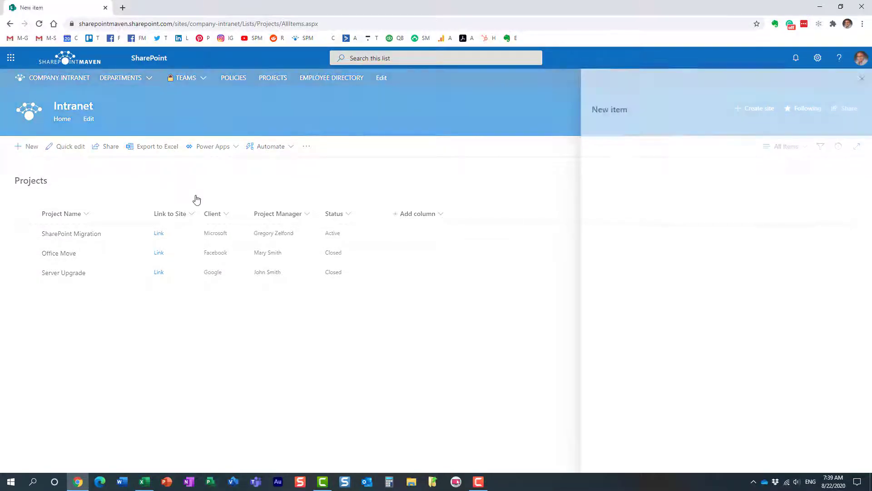
text(Greg:s Project)
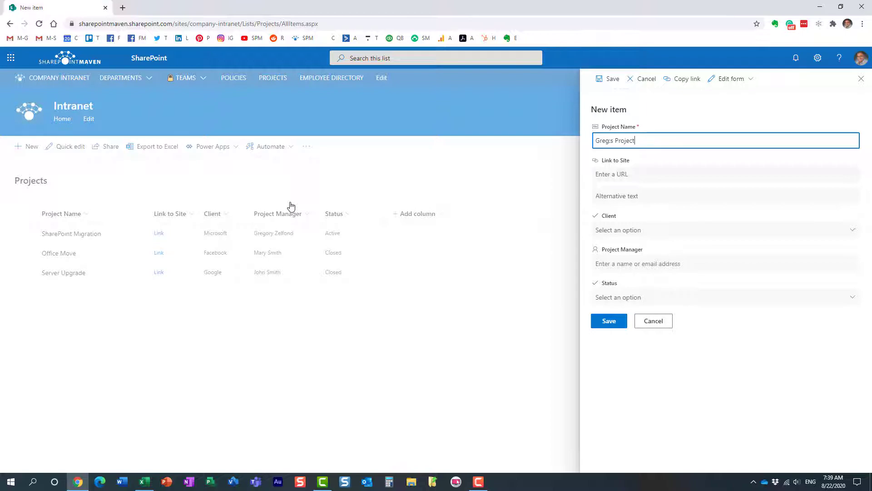
click(615, 230)
click(614, 294)
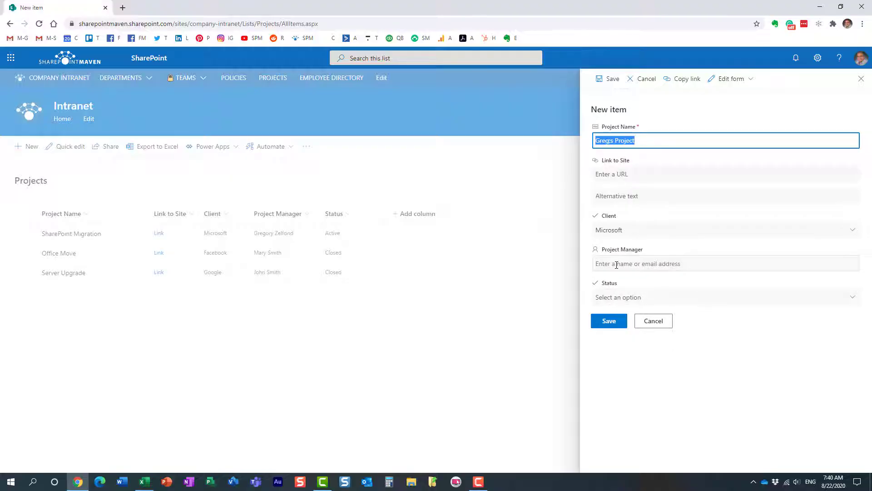
- Assign the project manager by name, set the status to Active and save the new project item
click(616, 264)
text(greg)
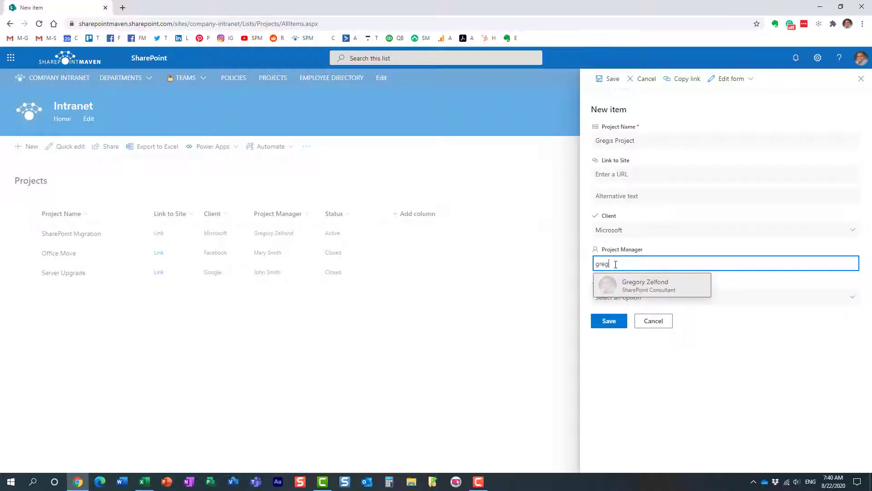
click(635, 290)
click(619, 297)
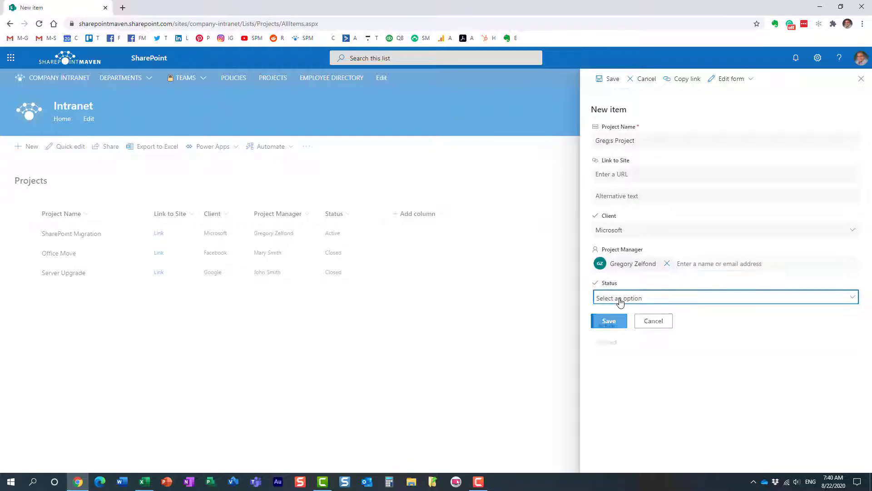
click(613, 331)
click(603, 323)
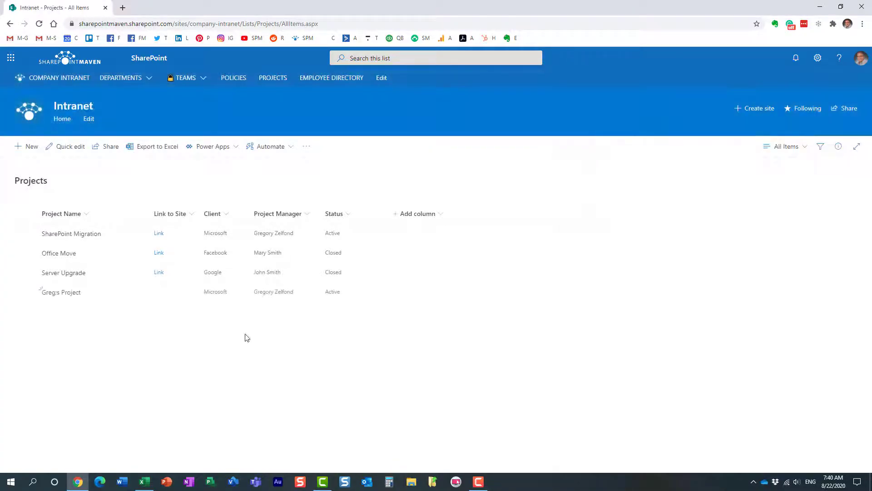
- Switch to the Project List workbook in Excel and refresh all its data to pull in the new project
click(149, 481)
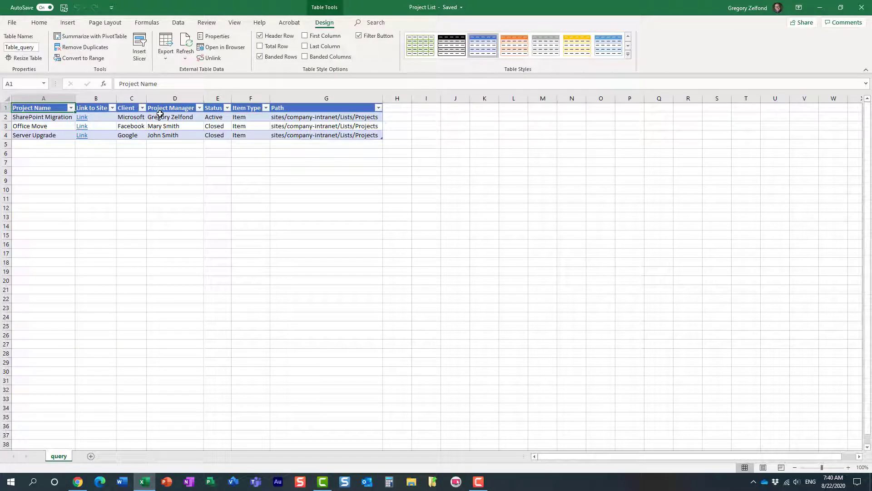
click(186, 59)
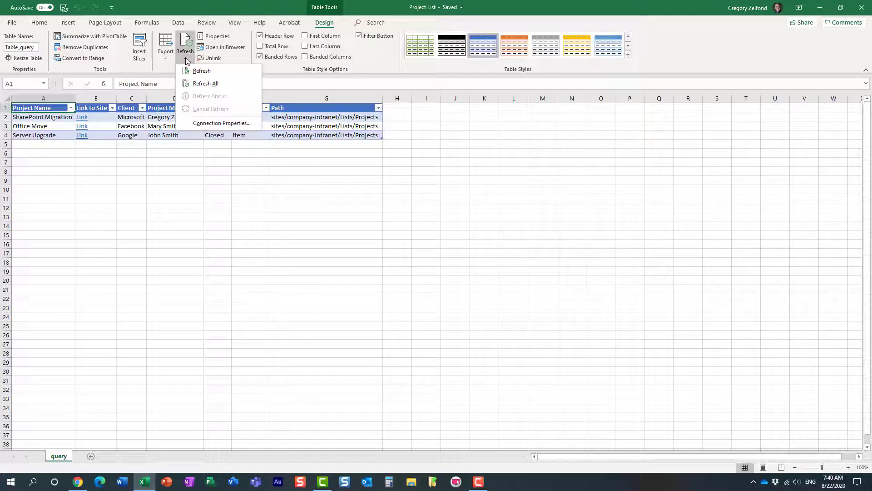
click(203, 84)
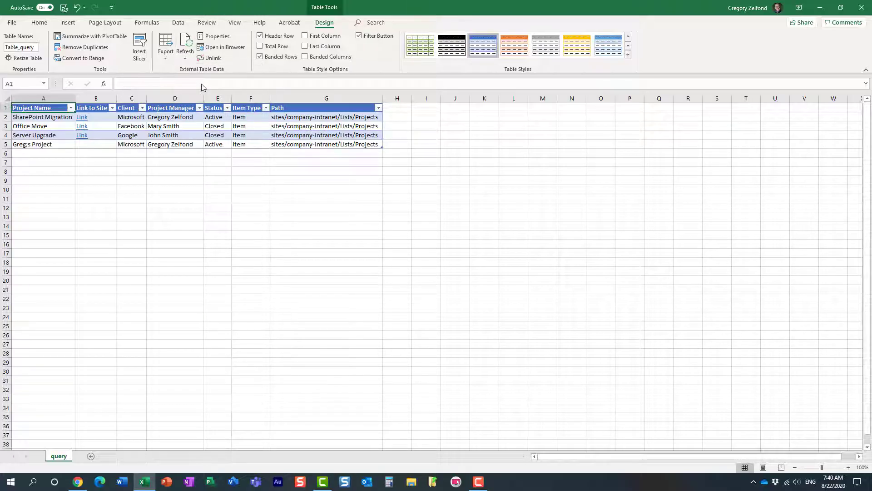
click(177, 22)
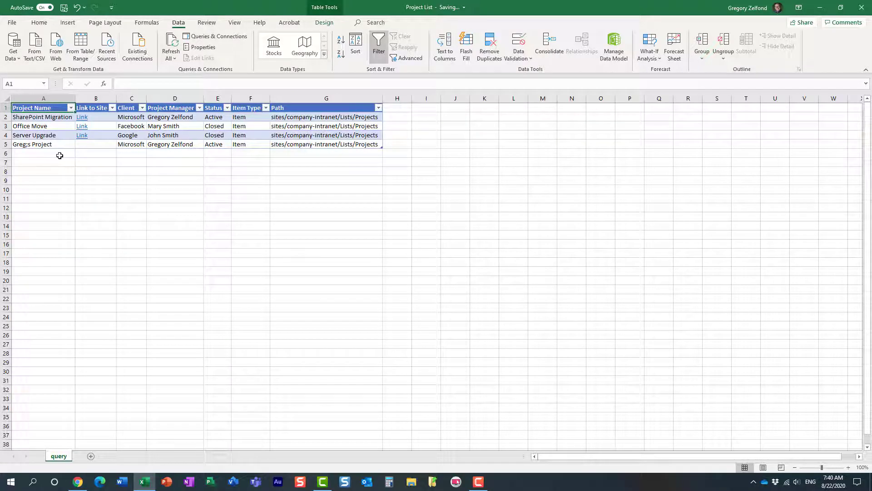
- Add a Description column in H1 beside the Path column and widen it to fit the heading
click(398, 107)
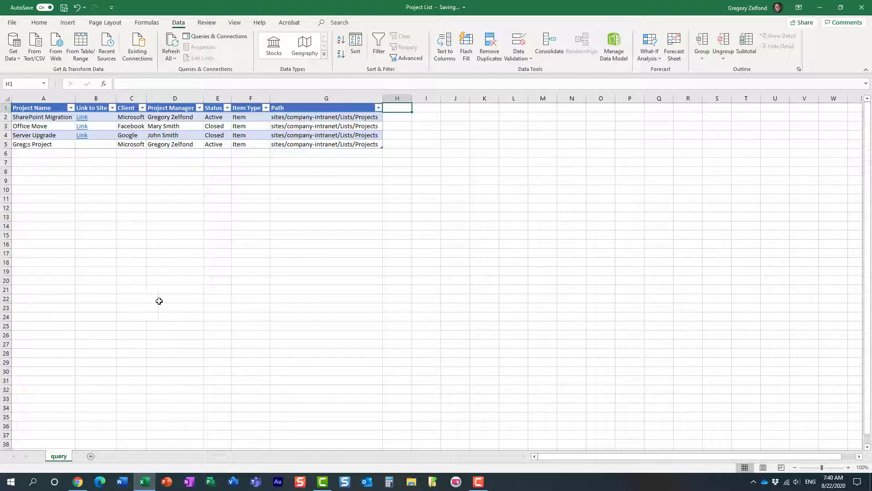
text(Description)
key(Return)
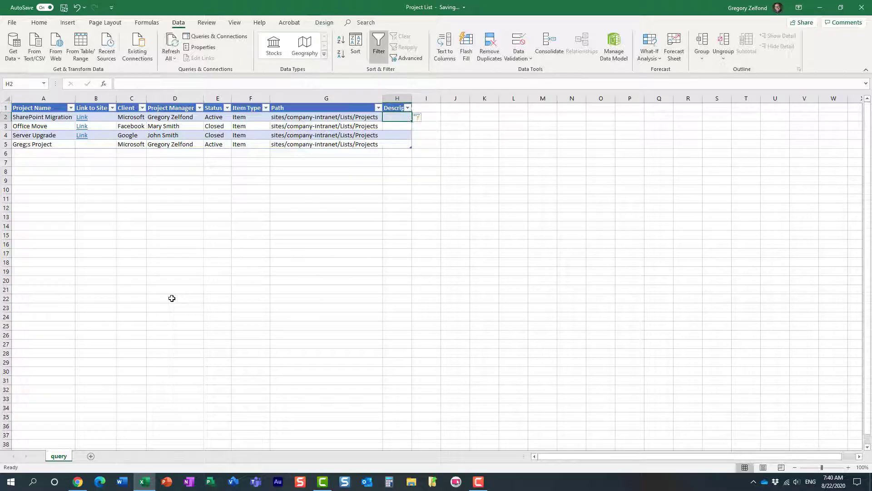
drag(412, 98, 447, 98)
- Enter "Some info" as the description of the newly added project in cell H5
click(401, 144)
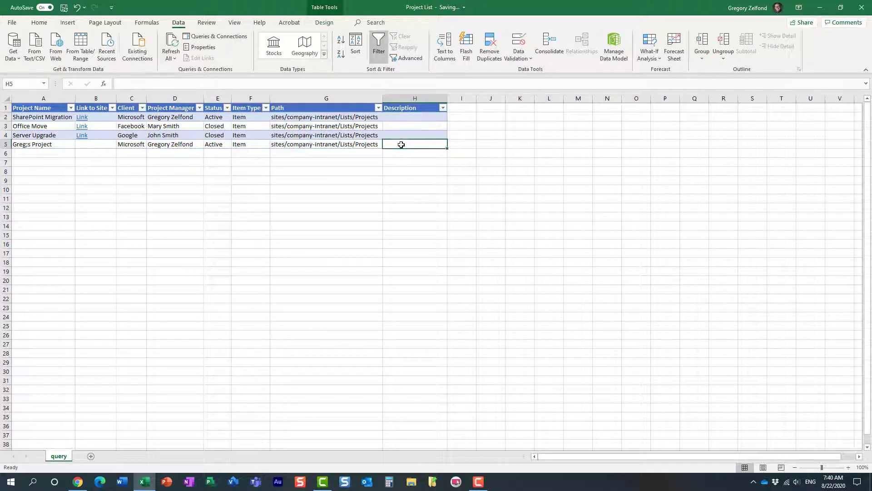
text(Some info)
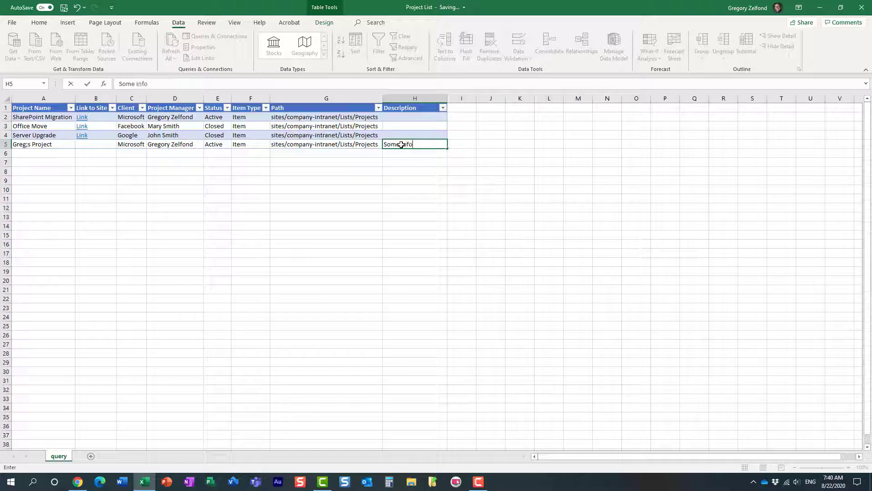
key(Return)
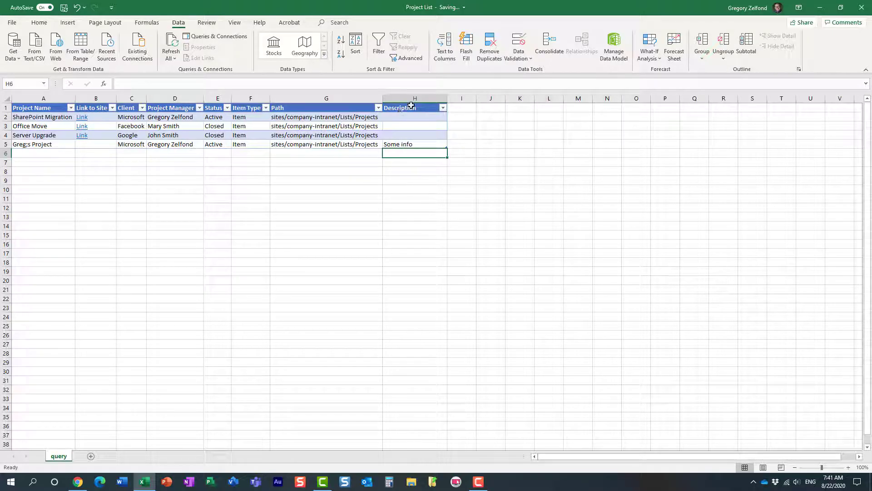
- In the SharePoint Projects list, edit the newest item and replace the semicolon in its project name with an apostrophe
click(77, 482)
click(26, 292)
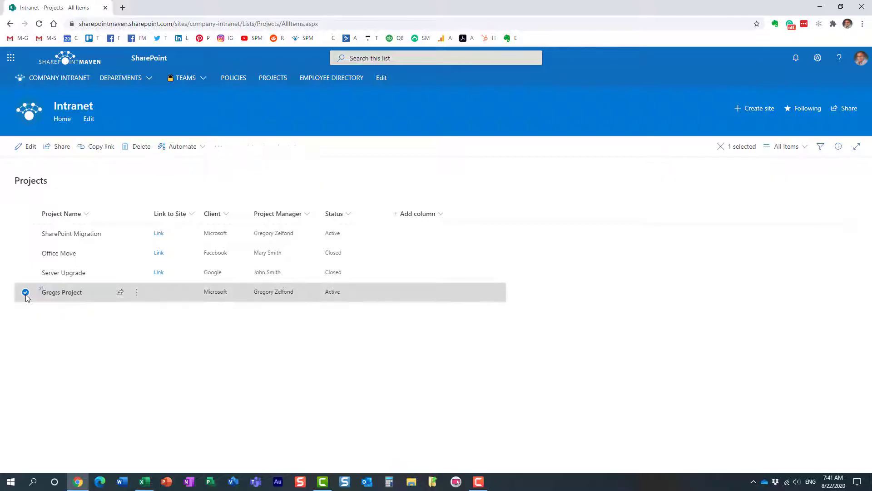
click(26, 146)
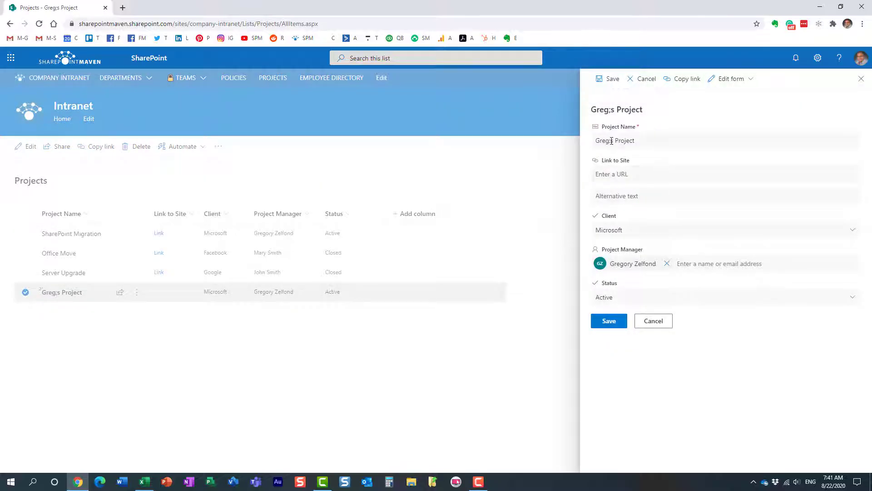
triple_click(611, 141)
click(612, 140)
key(BackSpace)
text(')
- Set the project's status to Closed and save the item
click(608, 298)
click(618, 344)
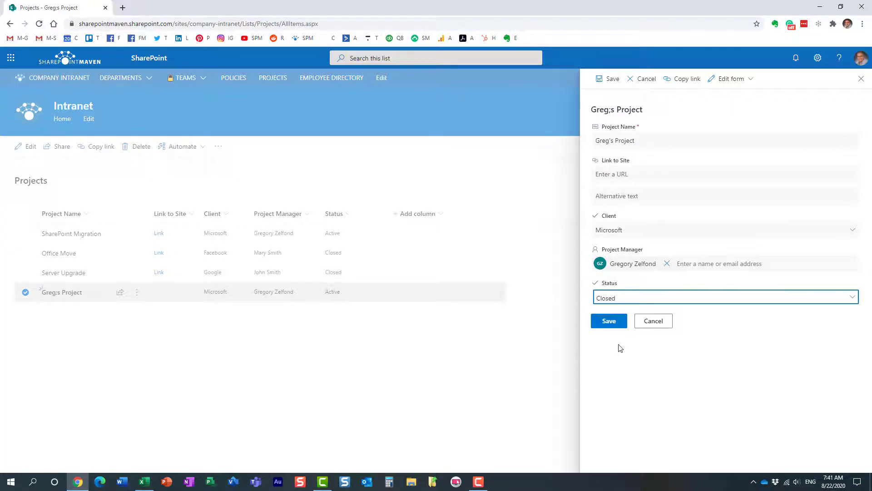
click(609, 321)
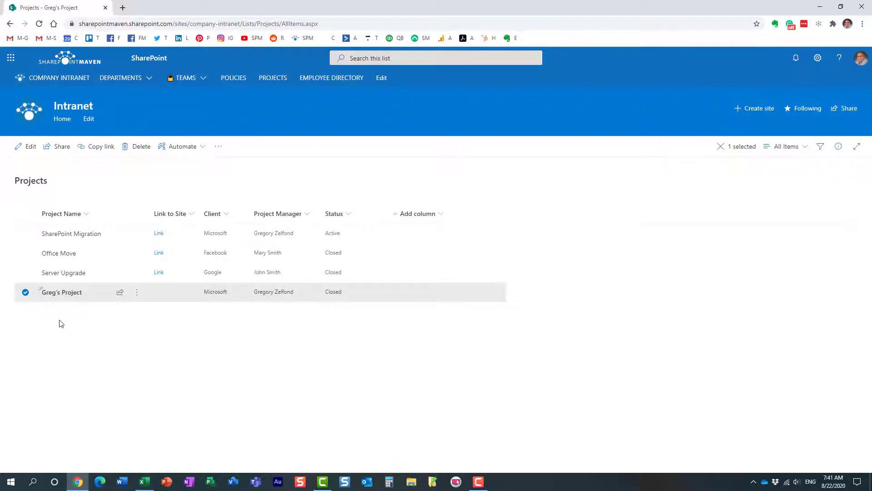
- Refresh the Excel table from the edited SharePoint list and check the project name, status and description in row 5
click(144, 483)
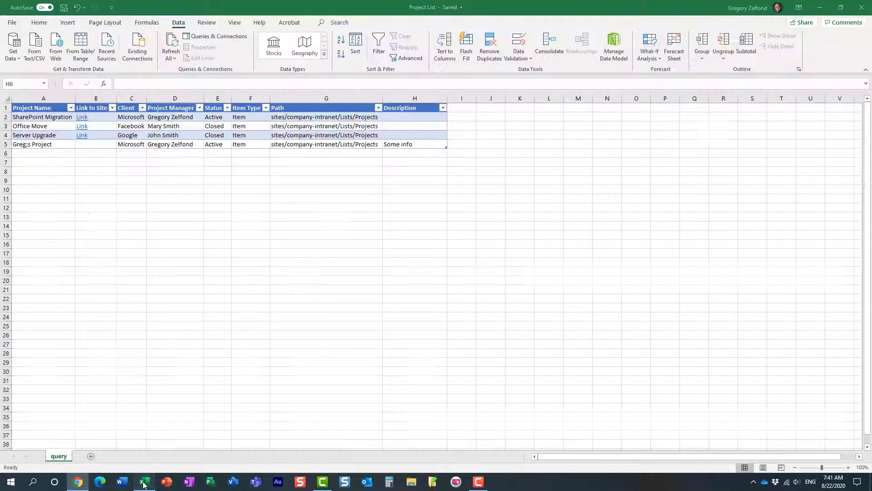
click(171, 58)
click(187, 72)
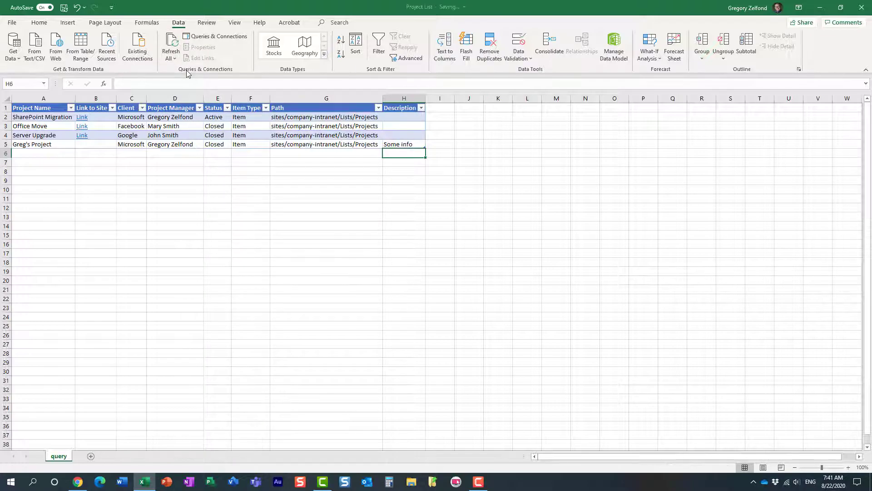
click(32, 146)
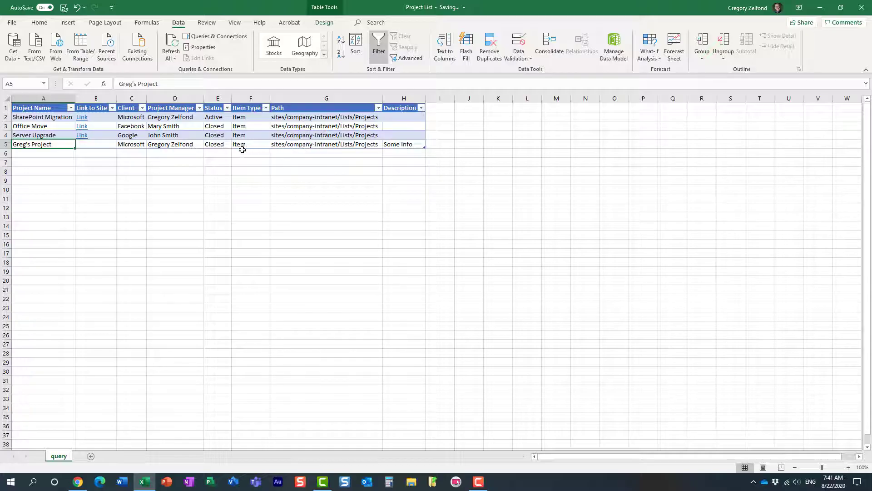
click(217, 144)
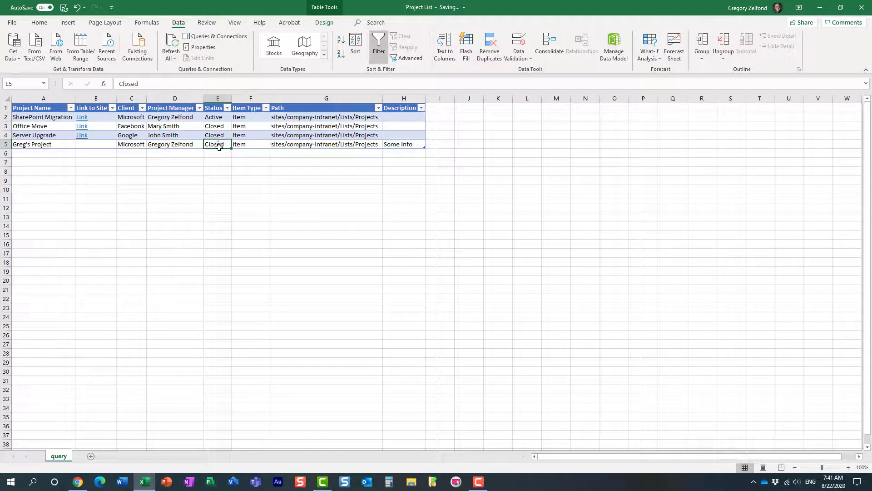
click(404, 144)
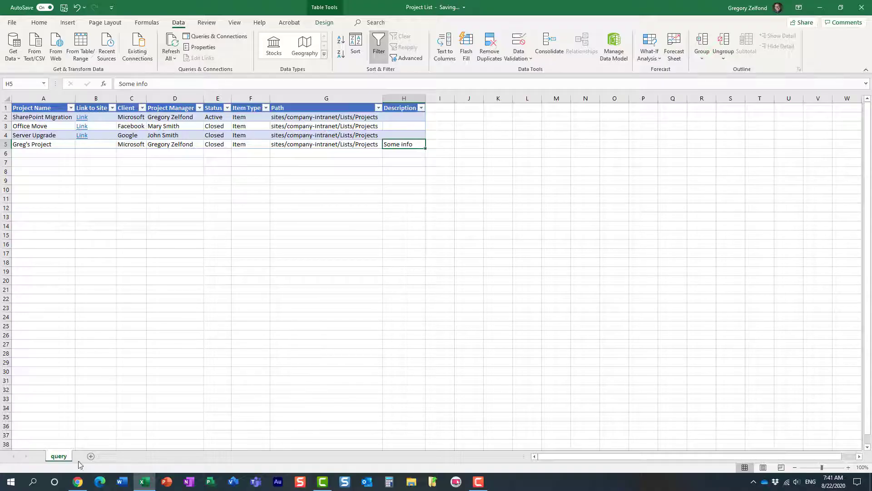
- Return to the SharePoint Projects list in the browser and deselect the newest project
click(79, 481)
click(25, 293)
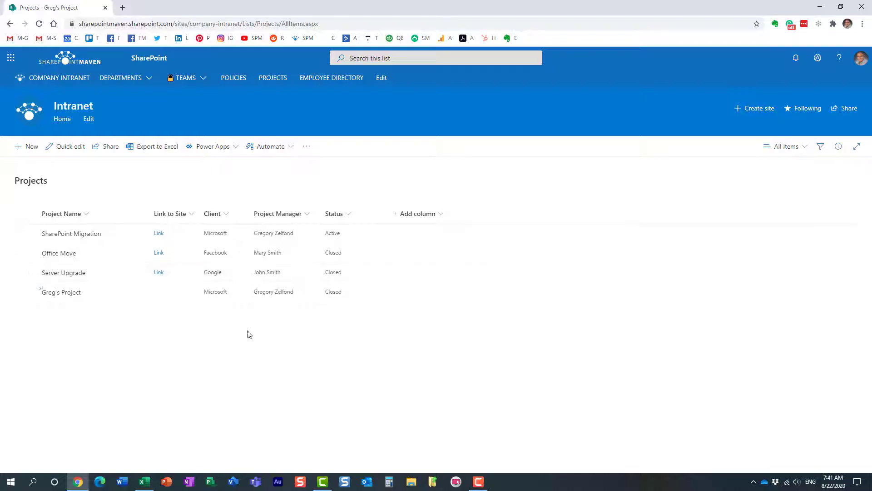